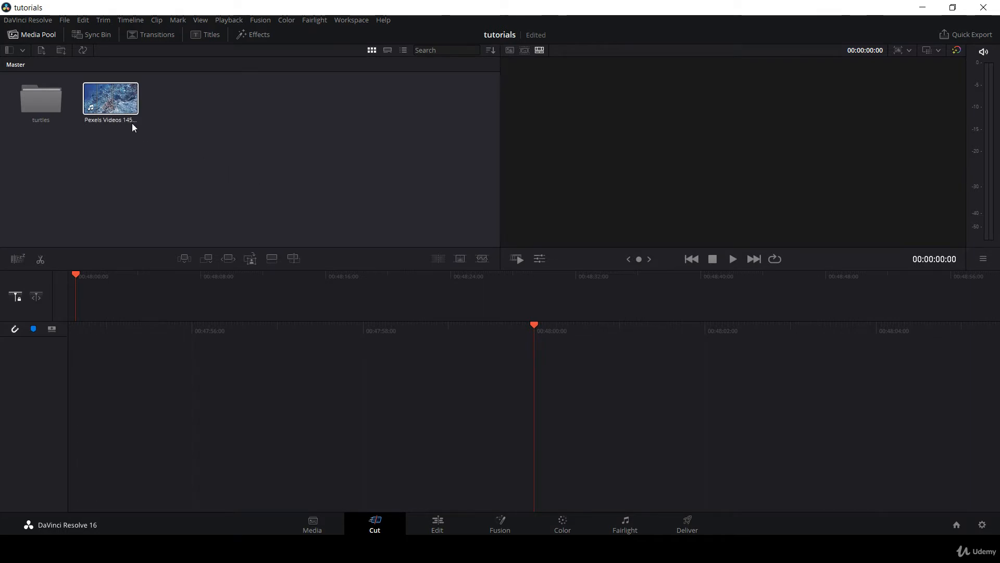
Open the turtles bin and compare its media in filmstrip and list views, ending in thumbnail view.
{"action": "left_click", "coordinate": [105, 104]}
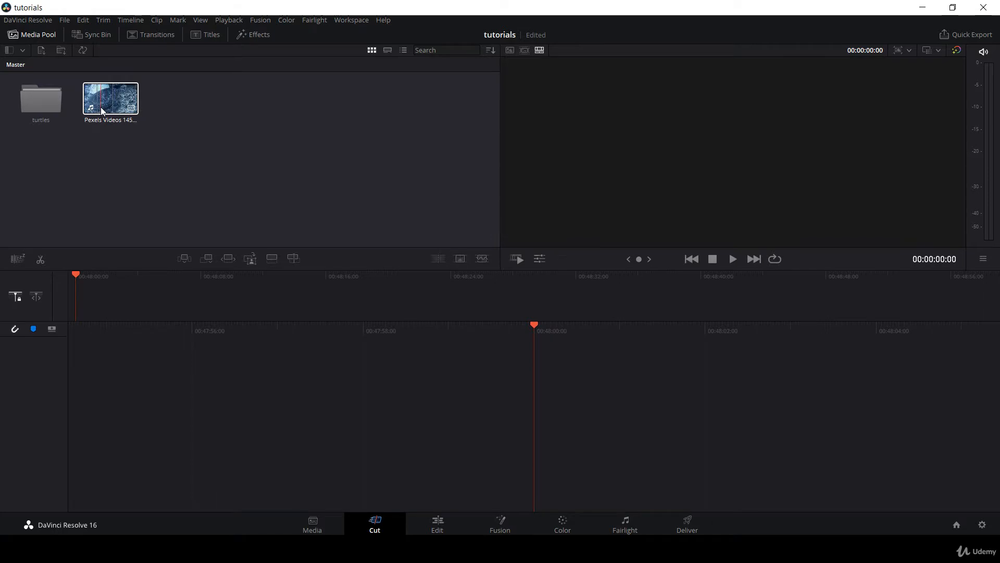
{"action": "double_click", "coordinate": [24, 99]}
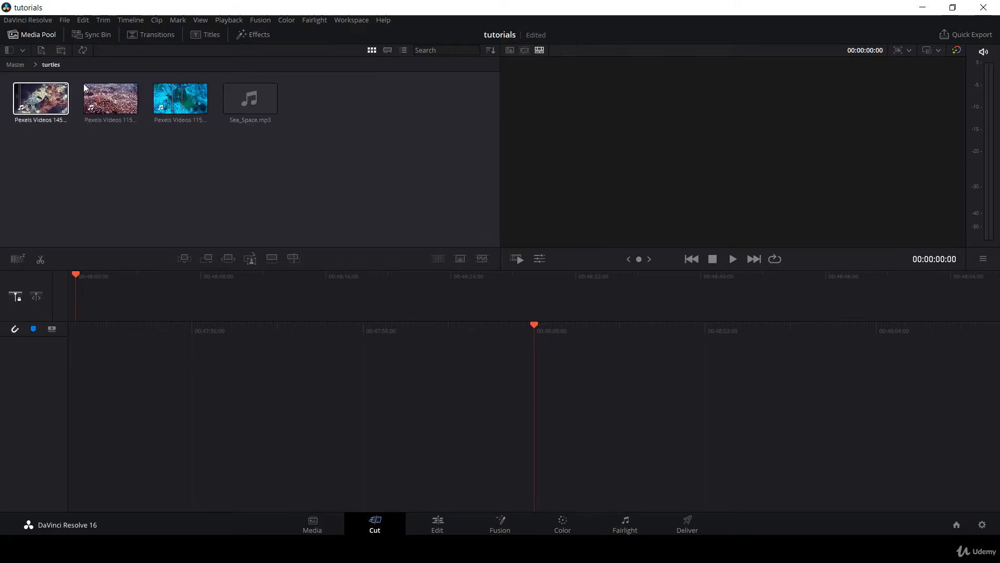
{"action": "left_click", "coordinate": [387, 50]}
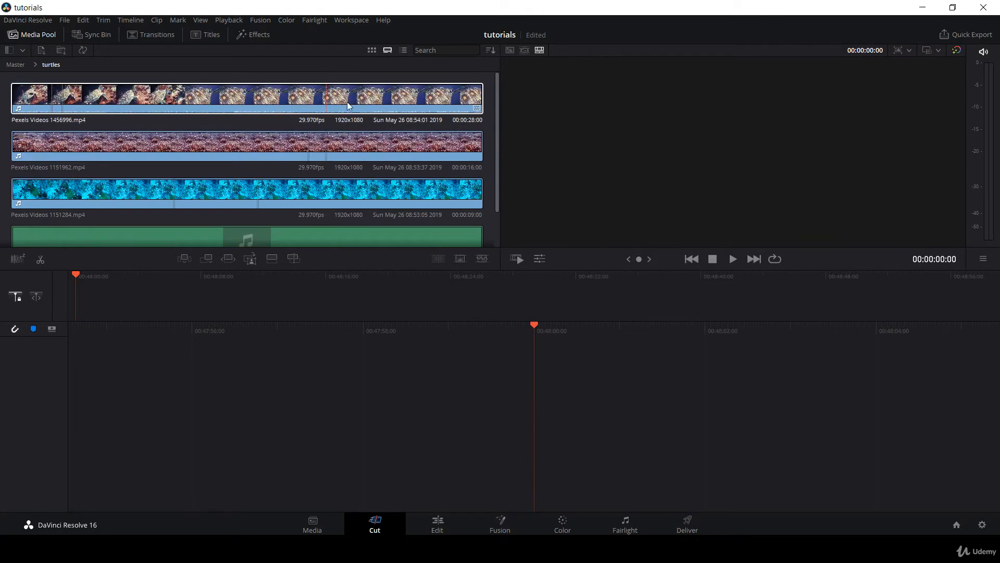
{"action": "left_click", "coordinate": [401, 50]}
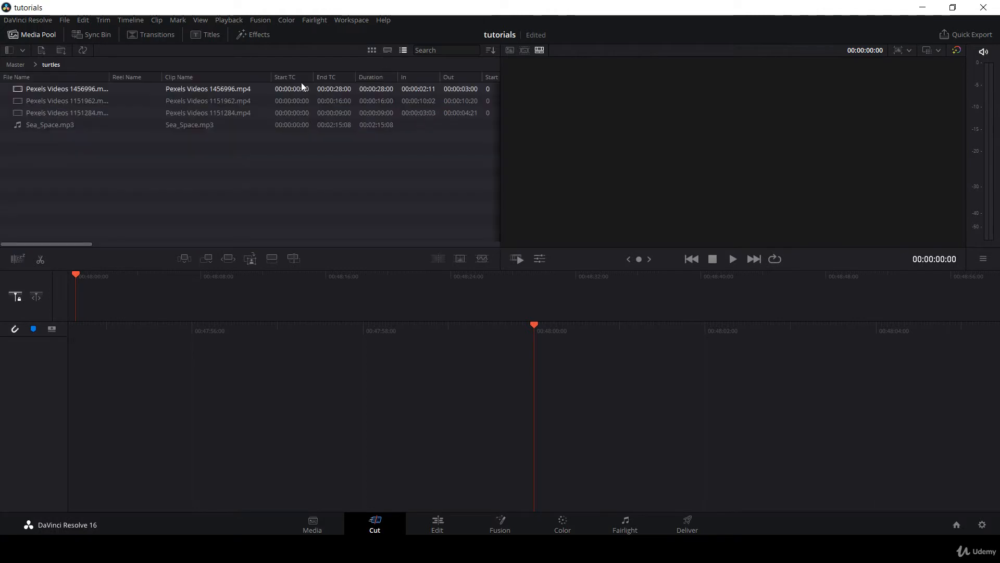
{"action": "left_click", "coordinate": [277, 125]}
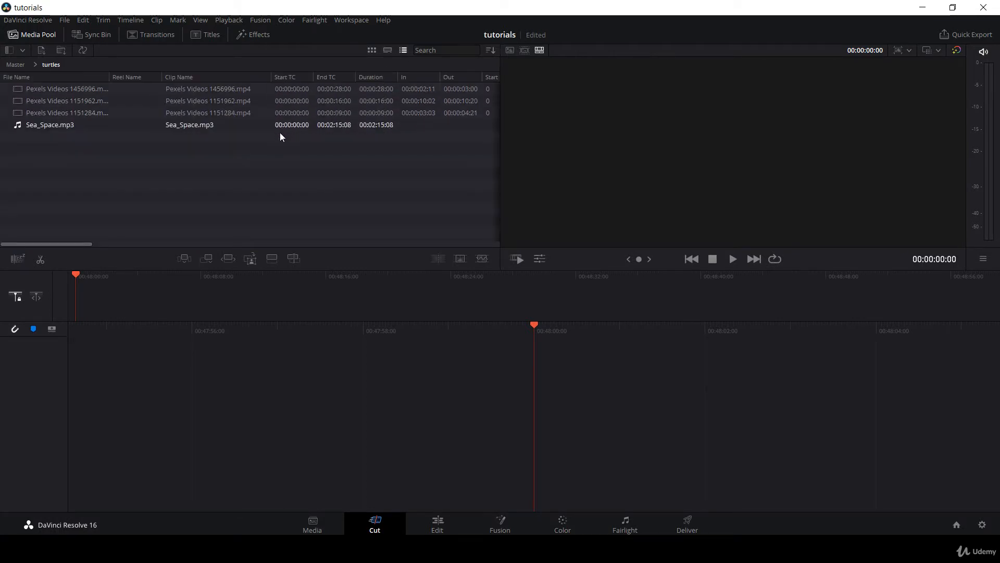
{"action": "left_click", "coordinate": [372, 49]}
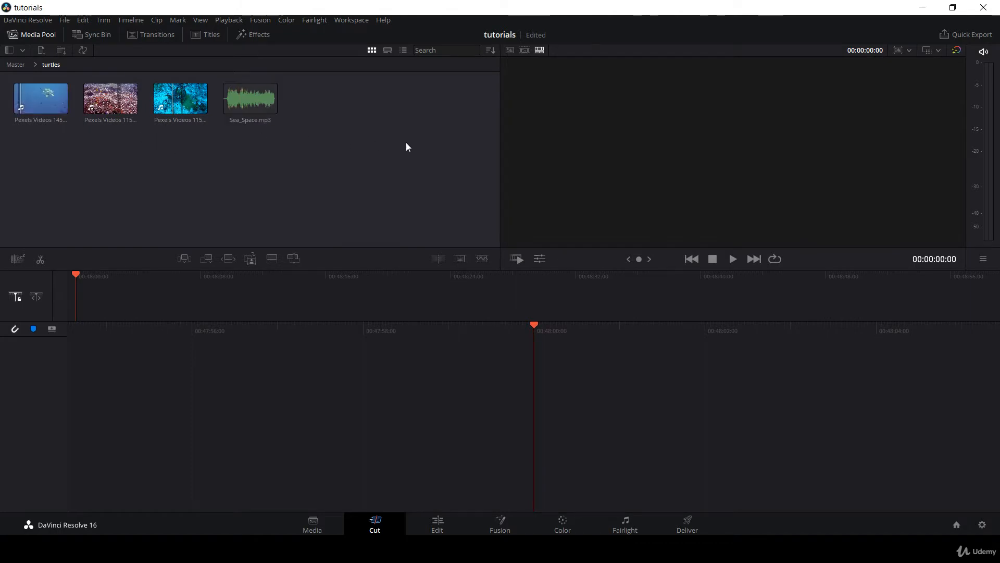
Load Pexels Videos 1151284.mp4 in the source viewer and compare the viewer layout with the Edit page, returning to the Cut page.
{"action": "left_click", "coordinate": [193, 106]}
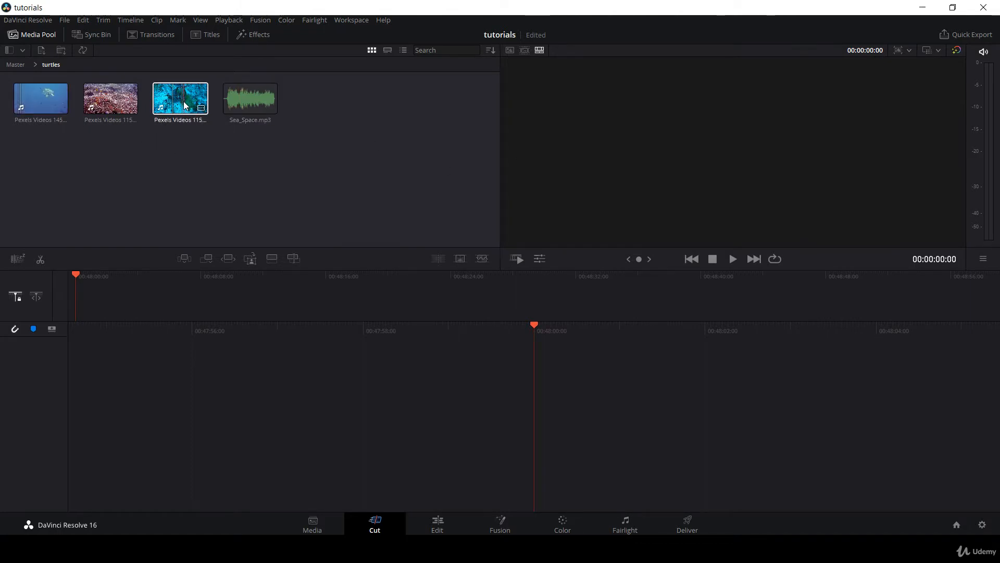
{"action": "double_click", "coordinate": [186, 106]}
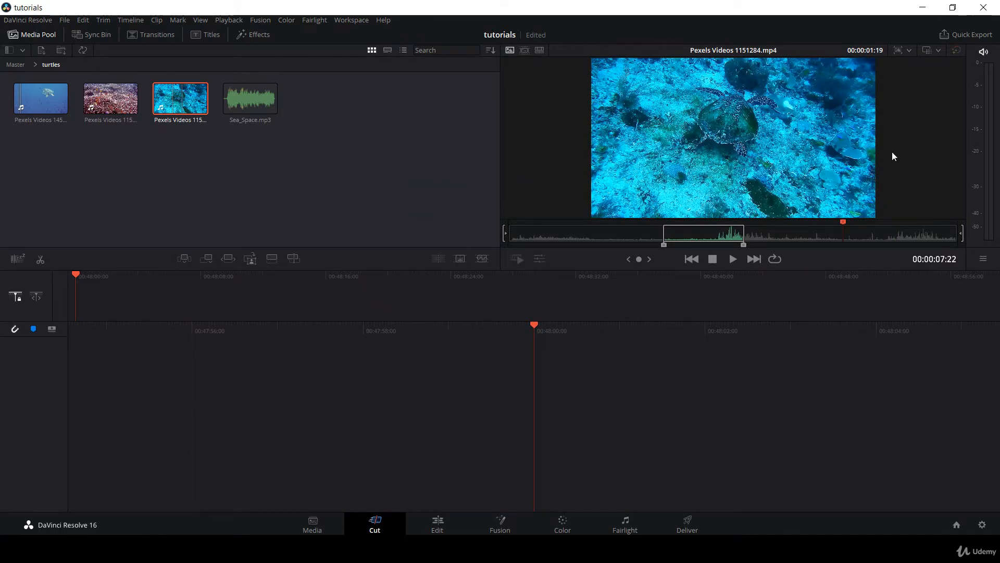
{"action": "left_click", "coordinate": [421, 519]}
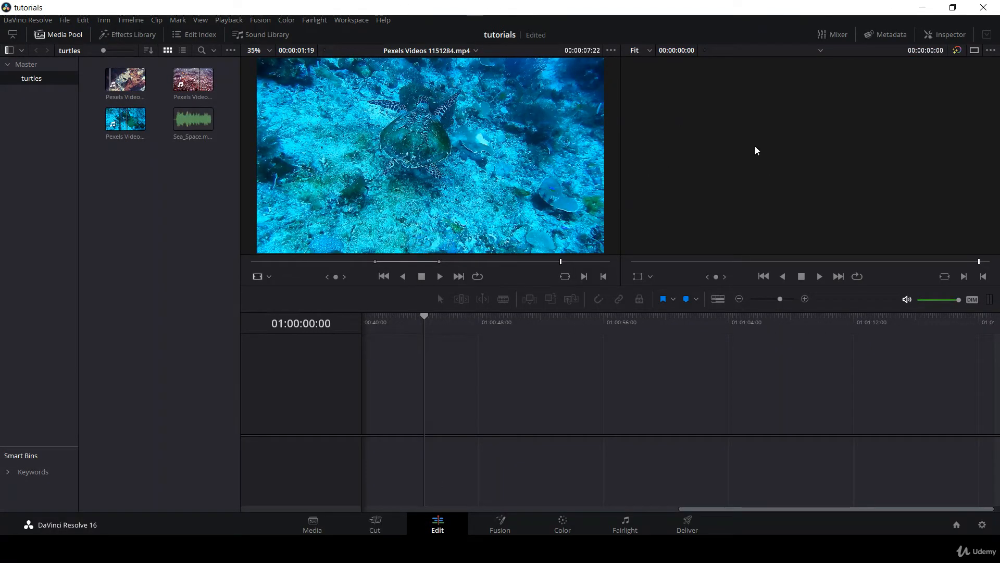
{"action": "left_click", "coordinate": [379, 523]}
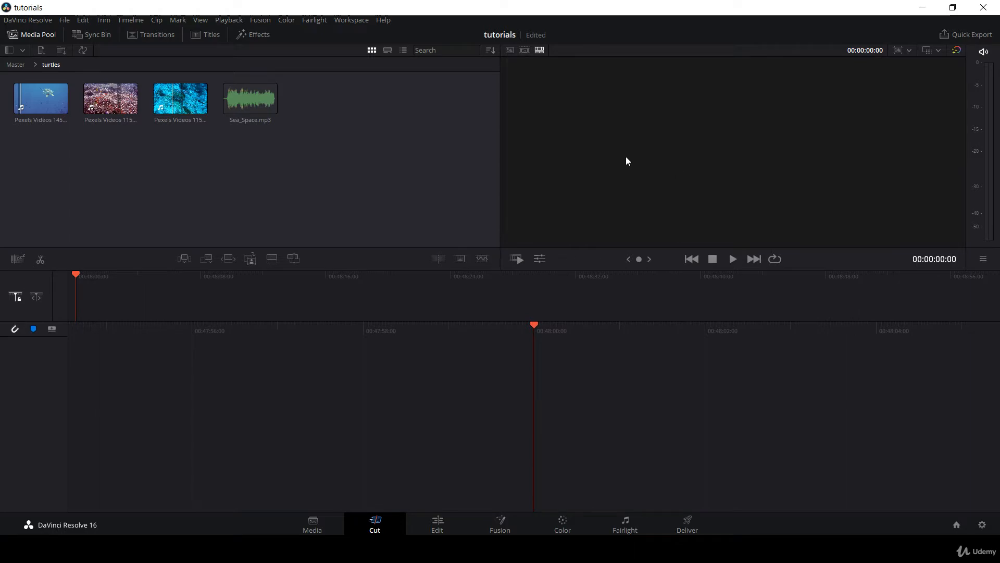
Mark Pexels Videos 1151284.mp4 from 00:00:05:03 to 00:00:05:20 and place the range on the timeline with Smart Insert.
{"action": "left_click", "coordinate": [183, 106]}
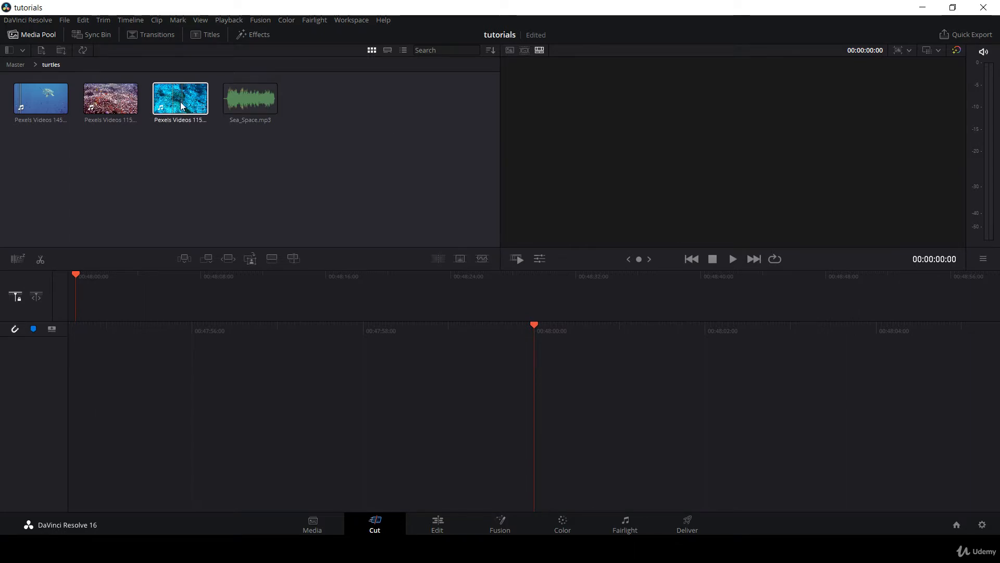
{"action": "double_click", "coordinate": [182, 106]}
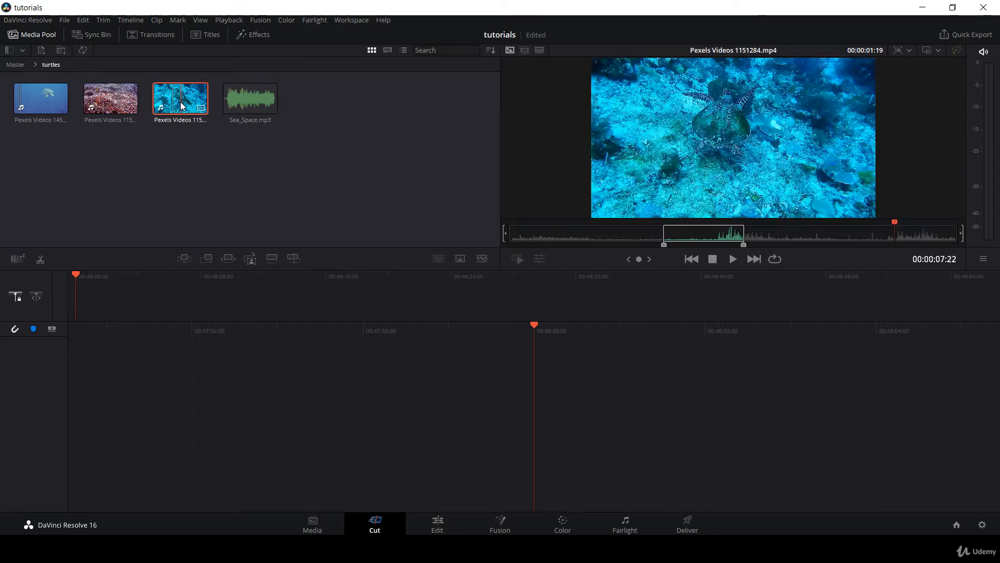
{"action": "left_click", "coordinate": [762, 235]}
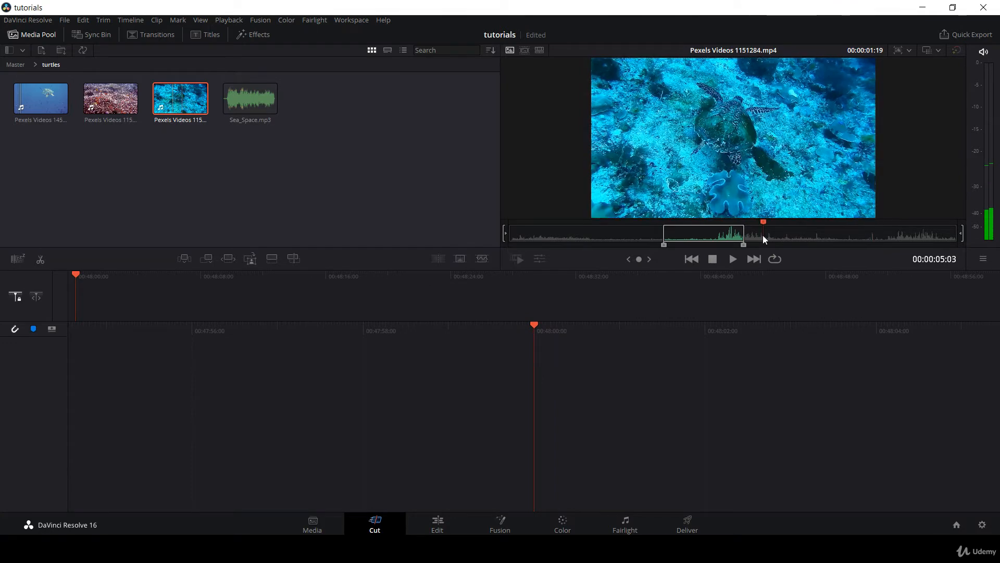
{"action": "key", "text": "i"}
{"action": "left_click_drag", "start_coordinate": [777, 233], "coordinate": [792, 234]}
{"action": "key", "text": "o"}
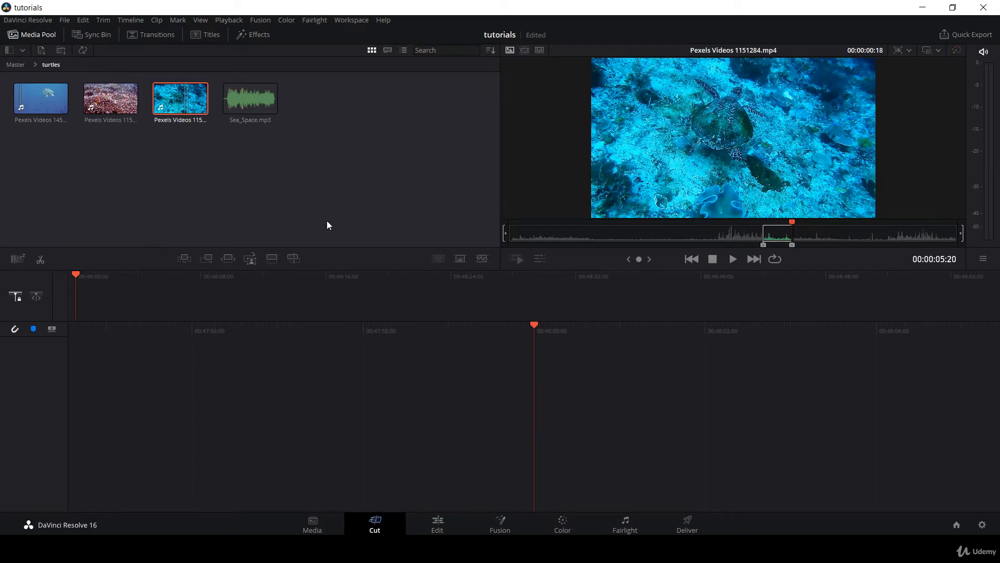
{"action": "left_click", "coordinate": [185, 259]}
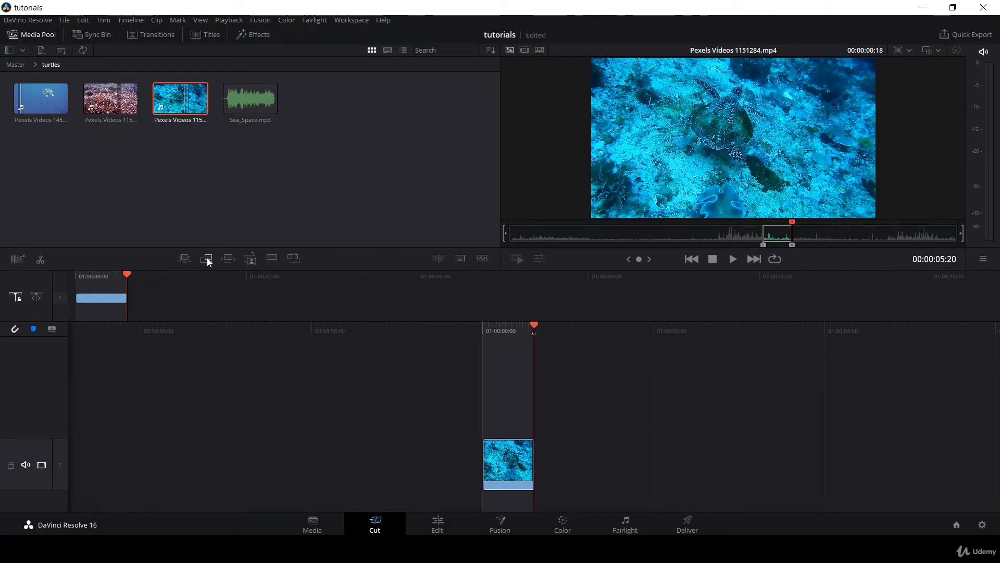
Mark a range of about 00:00:01:07 ending at 00:00:07:10 in Pexels Videos 1151962.mp4 and append it to the timeline.
{"action": "left_click", "coordinate": [106, 109]}
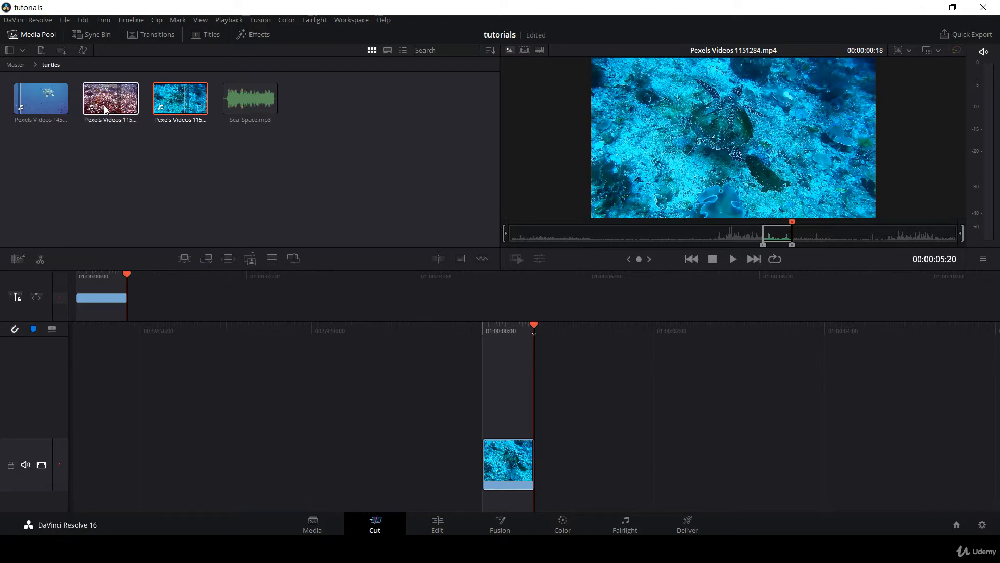
{"action": "left_click", "coordinate": [678, 239]}
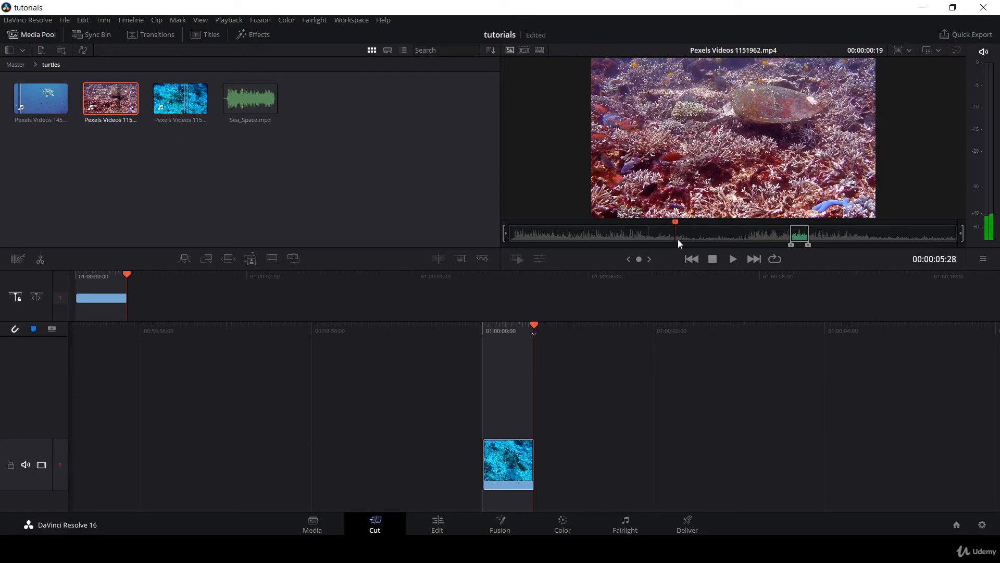
{"action": "left_click", "coordinate": [681, 239]}
{"action": "key", "text": "i"}
{"action": "left_click_drag", "start_coordinate": [693, 239], "coordinate": [715, 240]}
{"action": "key", "text": "o"}
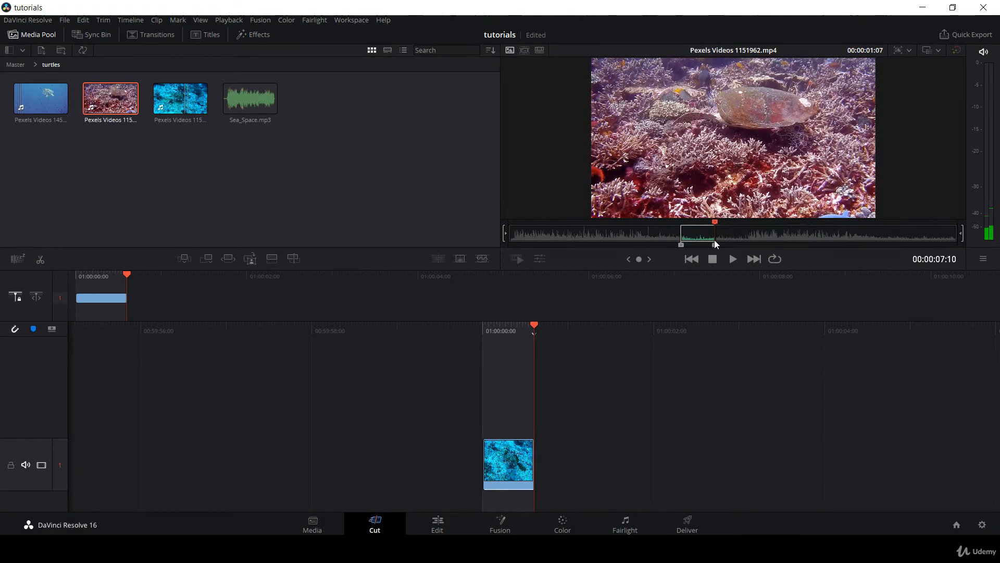
{"action": "left_click", "coordinate": [206, 259]}
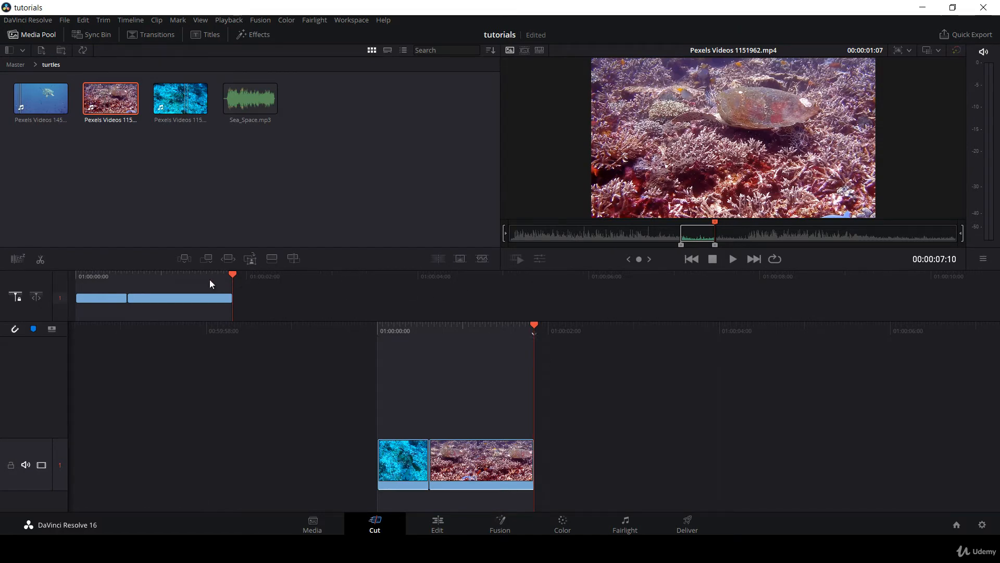
Move the coral turtle clip to about 8.5 seconds into the timeline, leaving a gap, and inspect both ends of the timeline.
{"action": "left_click_drag", "start_coordinate": [209, 280], "coordinate": [170, 281]}
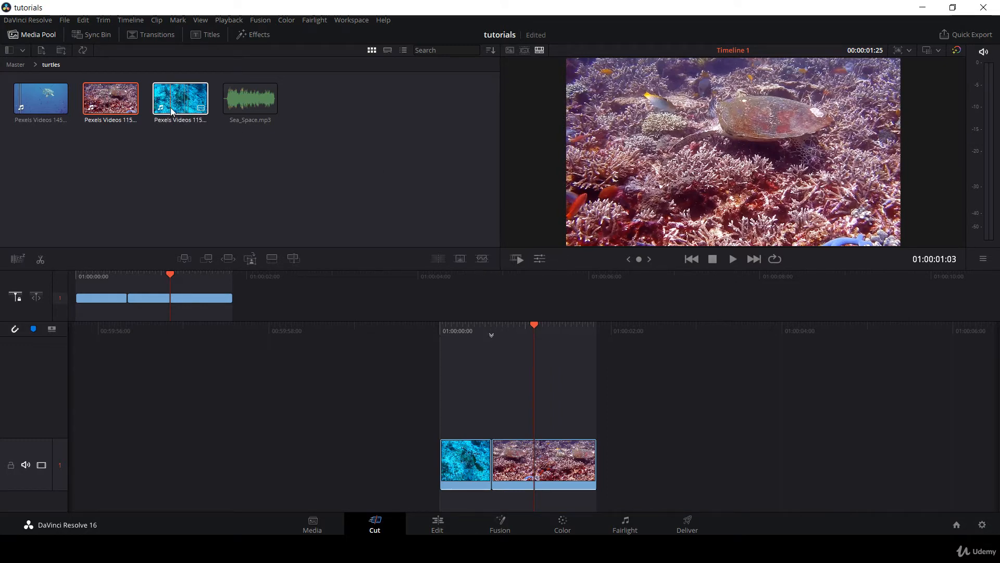
{"action": "left_click_drag", "start_coordinate": [176, 295], "coordinate": [964, 302]}
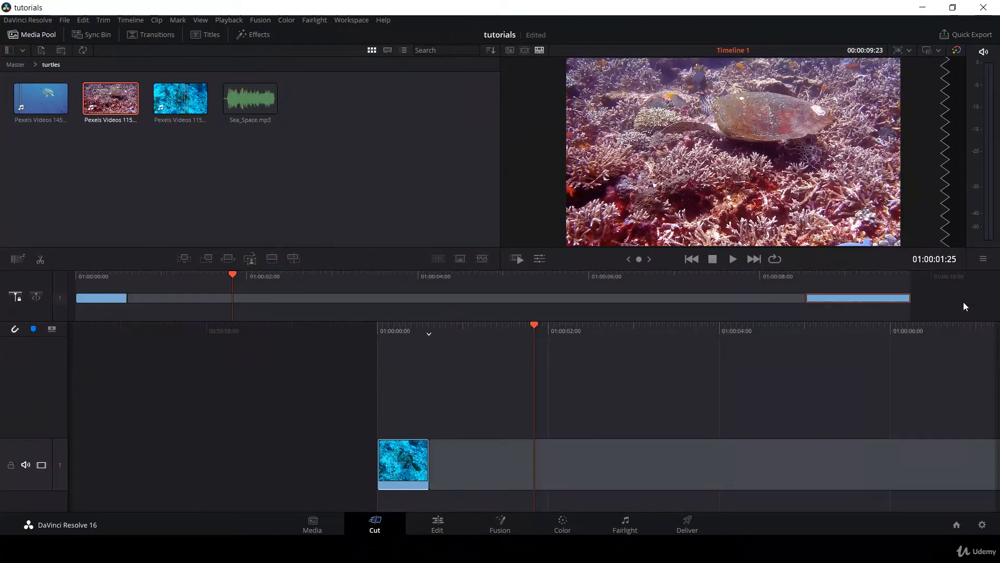
{"action": "left_click_drag", "start_coordinate": [593, 332], "coordinate": [163, 333]}
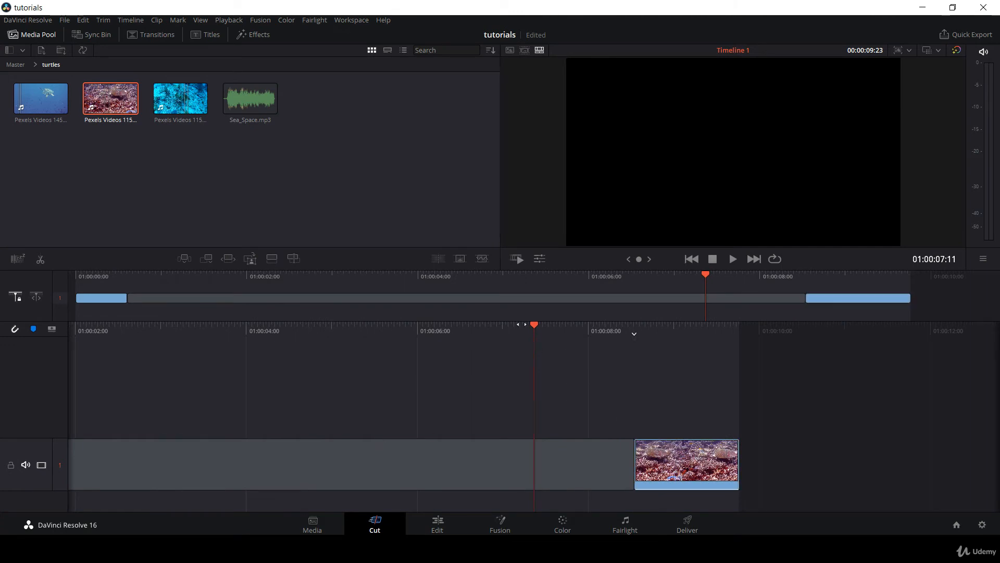
{"action": "left_click", "coordinate": [875, 278]}
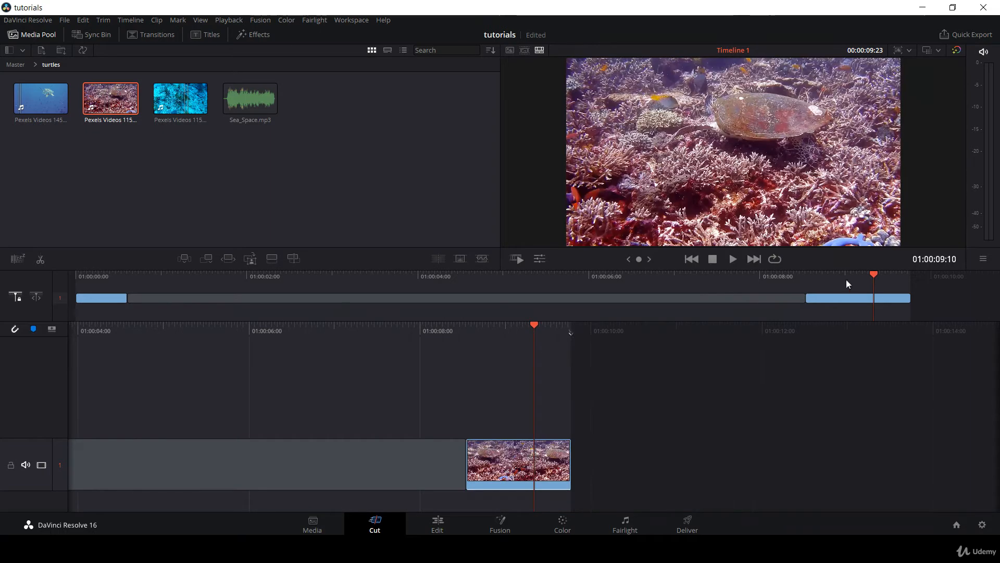
{"action": "left_click", "coordinate": [99, 279]}
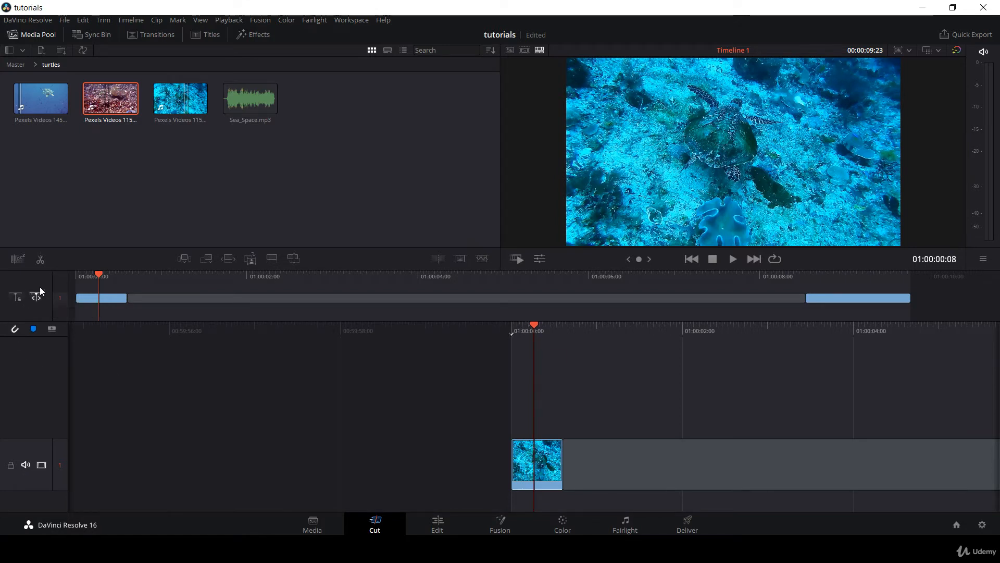
Compare timeline scrubbing with the free and the fixed playhead, ending in fixed playhead mode.
{"action": "left_click_drag", "start_coordinate": [567, 334], "coordinate": [558, 415]}
{"action": "left_click", "coordinate": [16, 299]}
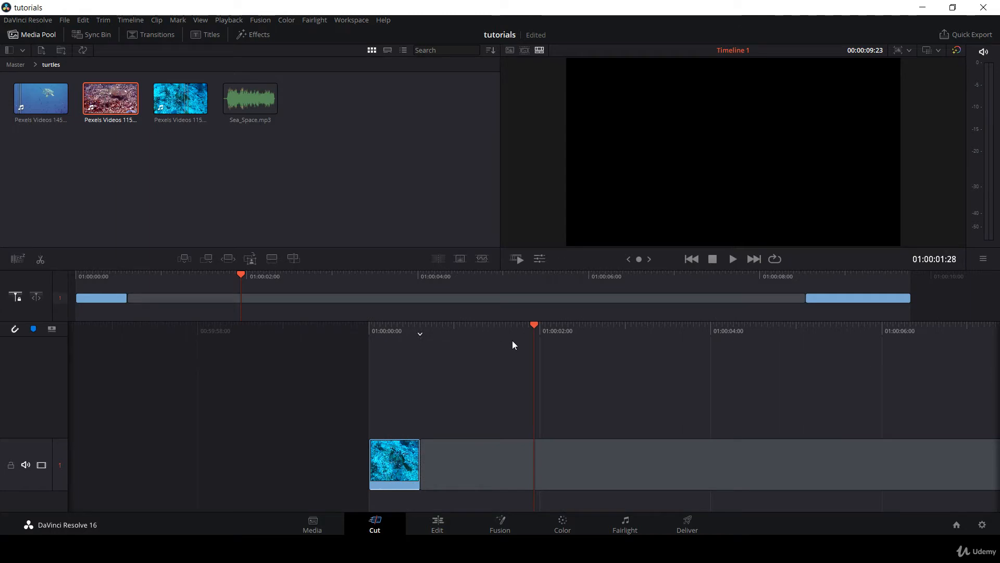
{"action": "left_click_drag", "start_coordinate": [612, 332], "coordinate": [419, 377]}
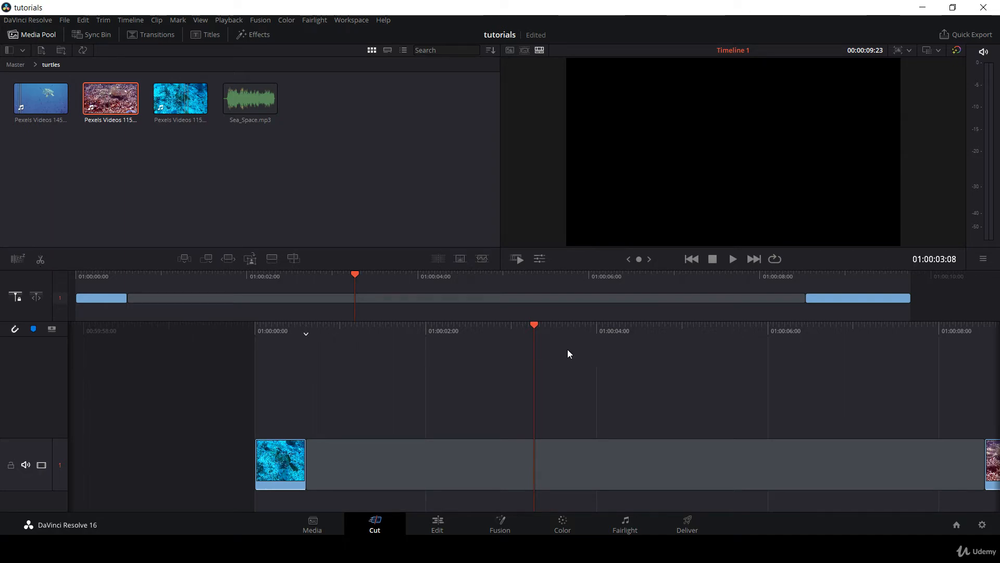
{"action": "left_click_drag", "start_coordinate": [306, 332], "coordinate": [585, 332]}
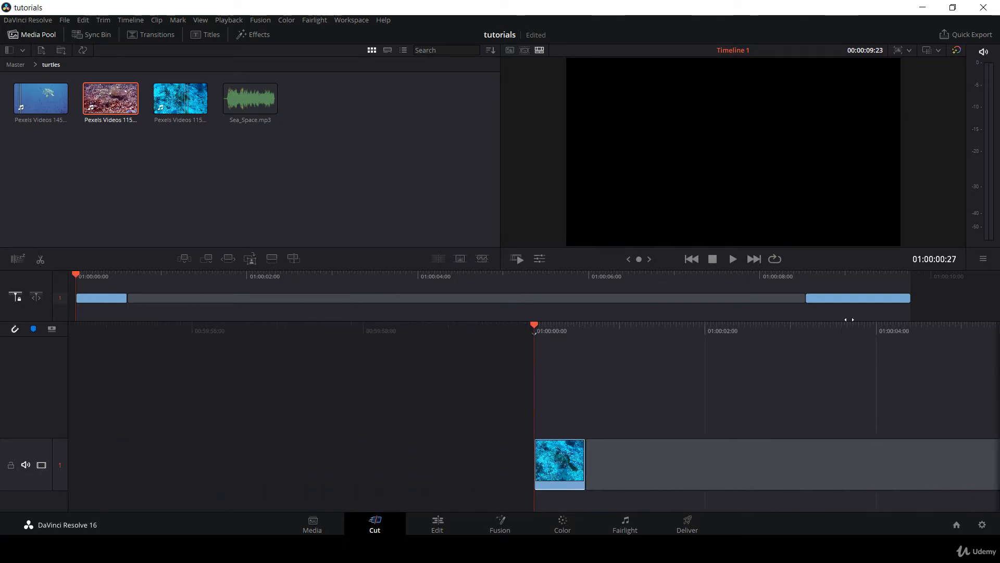
Split the first blue turtle clip at 01:00:00:14 and again at 01:00:00:07.
{"action": "left_click_drag", "start_coordinate": [826, 324], "coordinate": [773, 339]}
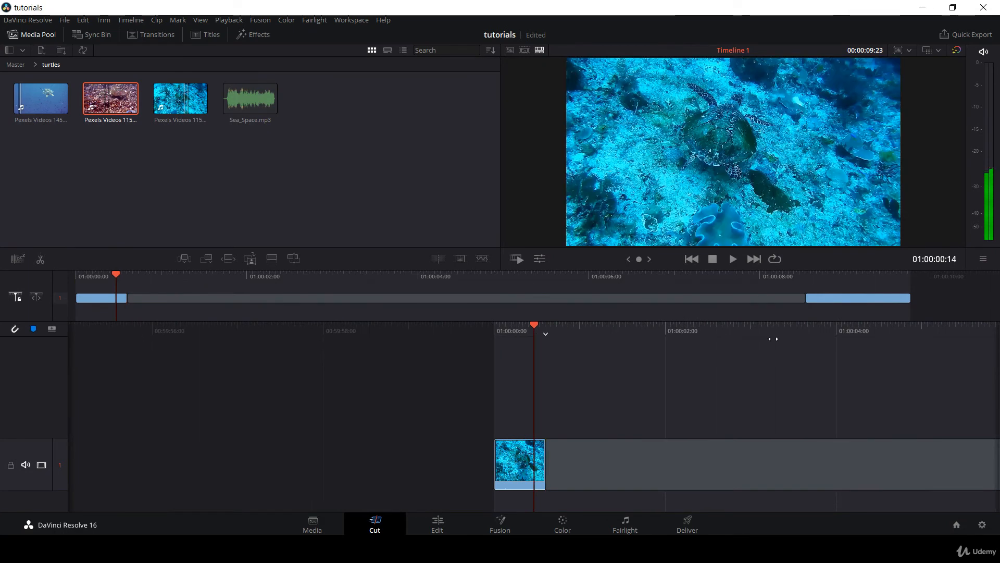
{"action": "left_click", "coordinate": [40, 260]}
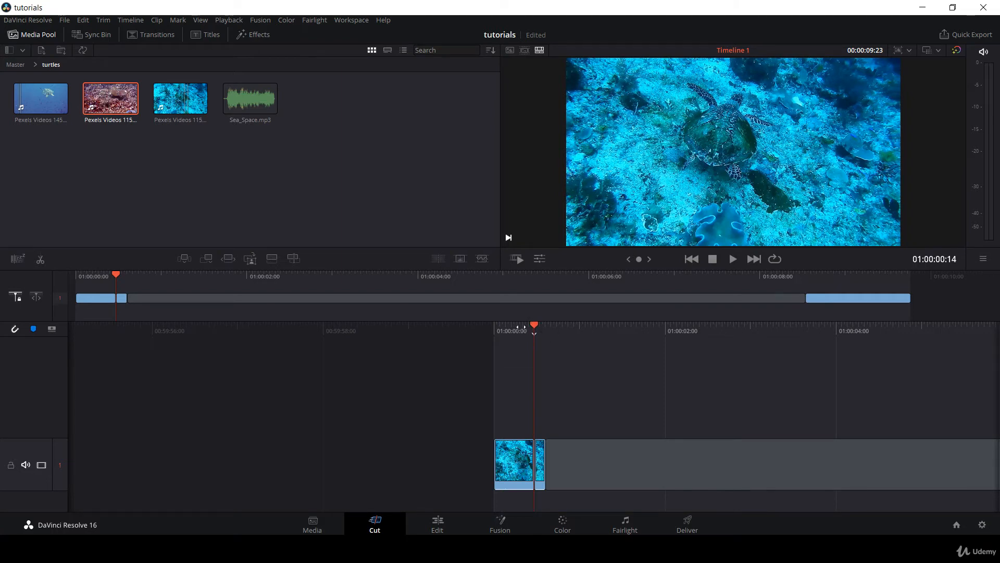
{"action": "left_click_drag", "start_coordinate": [530, 326], "coordinate": [532, 328]}
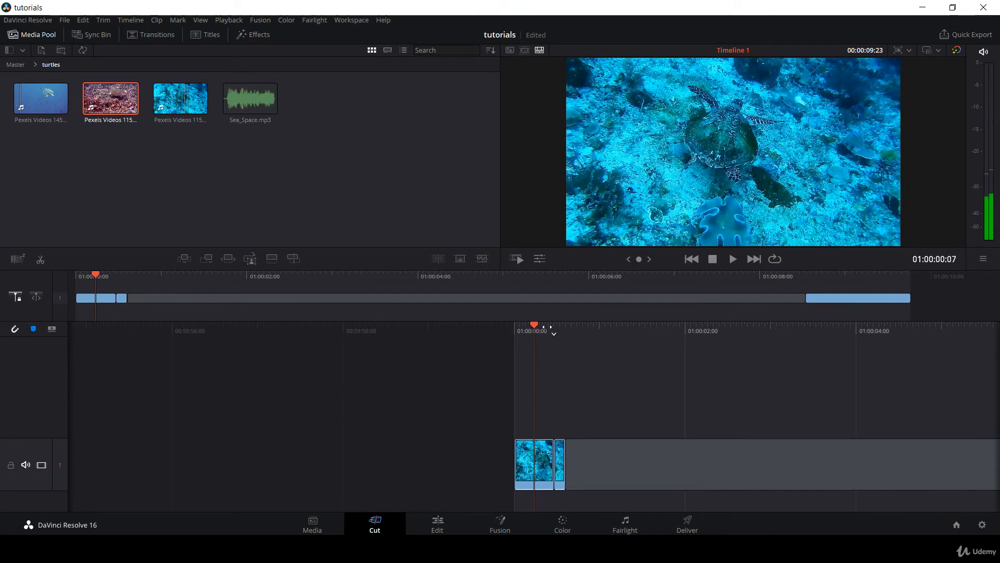
{"action": "key", "text": "ctrl+b"}
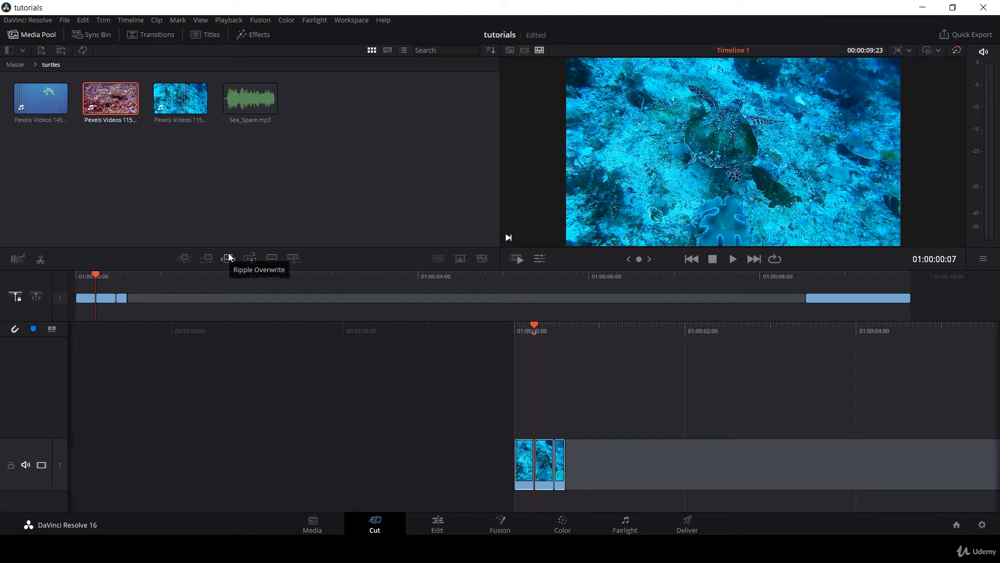
Load Pexels Videos 1456996.mp4 in the source viewer and mark a range from 00:00:06:17 to 00:00:08:02.
{"action": "left_click", "coordinate": [48, 111]}
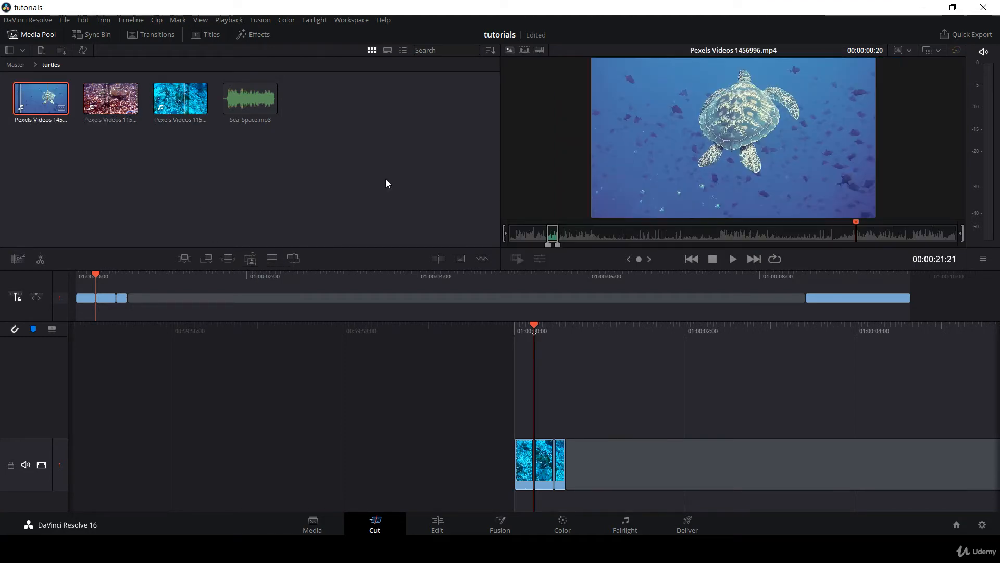
{"action": "left_click", "coordinate": [614, 239]}
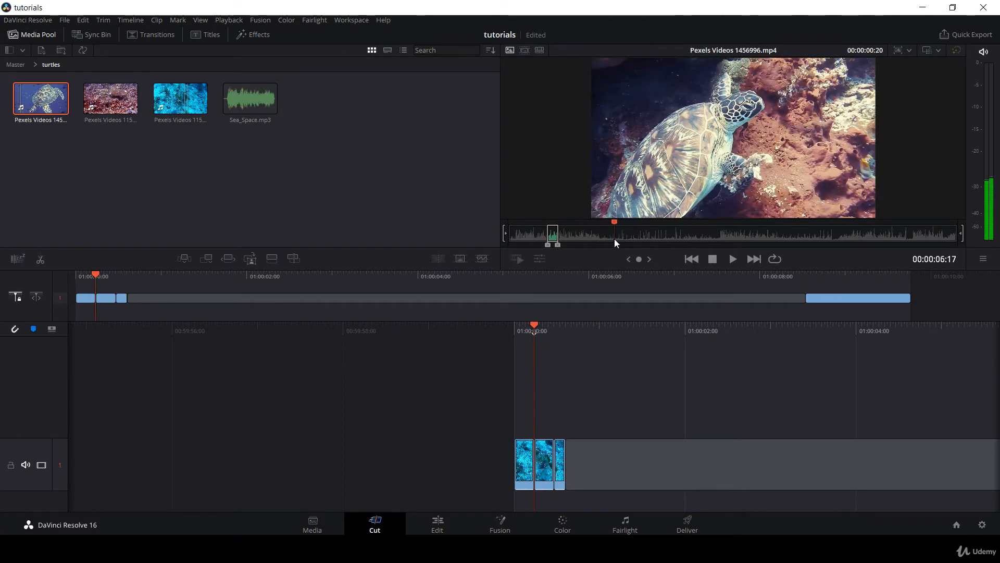
{"action": "key", "text": "i"}
{"action": "left_click", "coordinate": [638, 238]}
{"action": "key", "text": "o"}
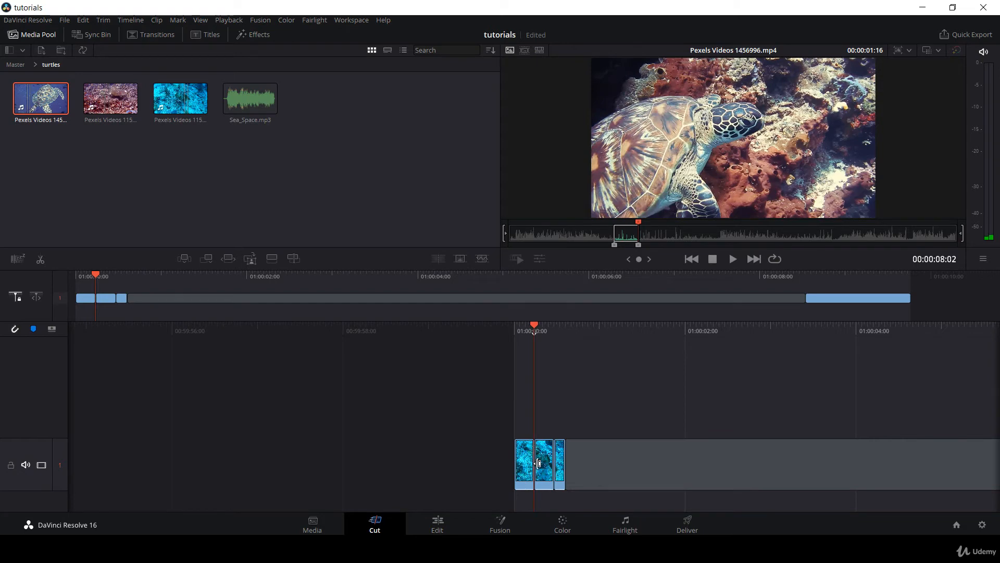
Change the clip color of all clips on the timeline to Violet.
{"action": "left_click_drag", "start_coordinate": [477, 406], "coordinate": [573, 470]}
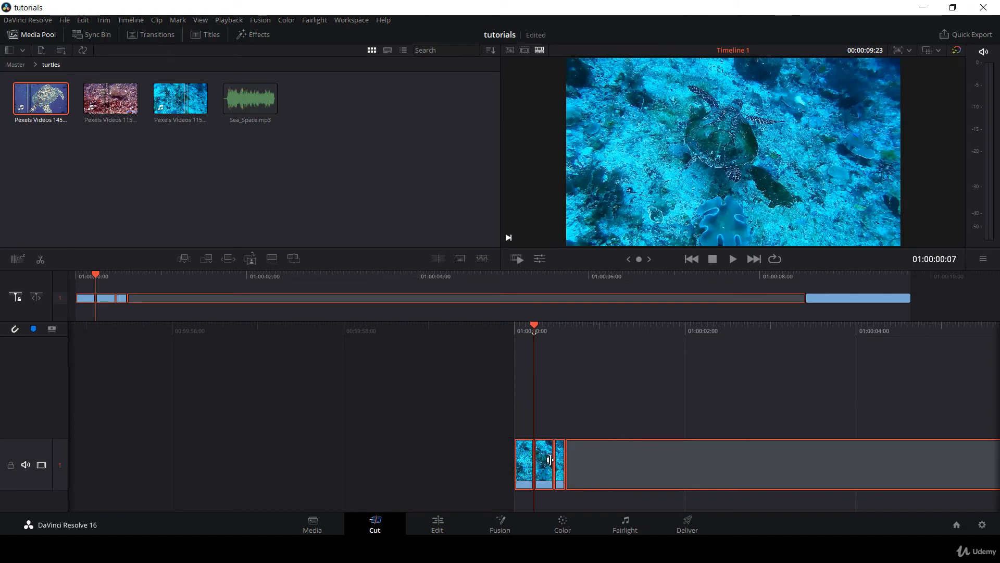
{"action": "right_click", "coordinate": [546, 476]}
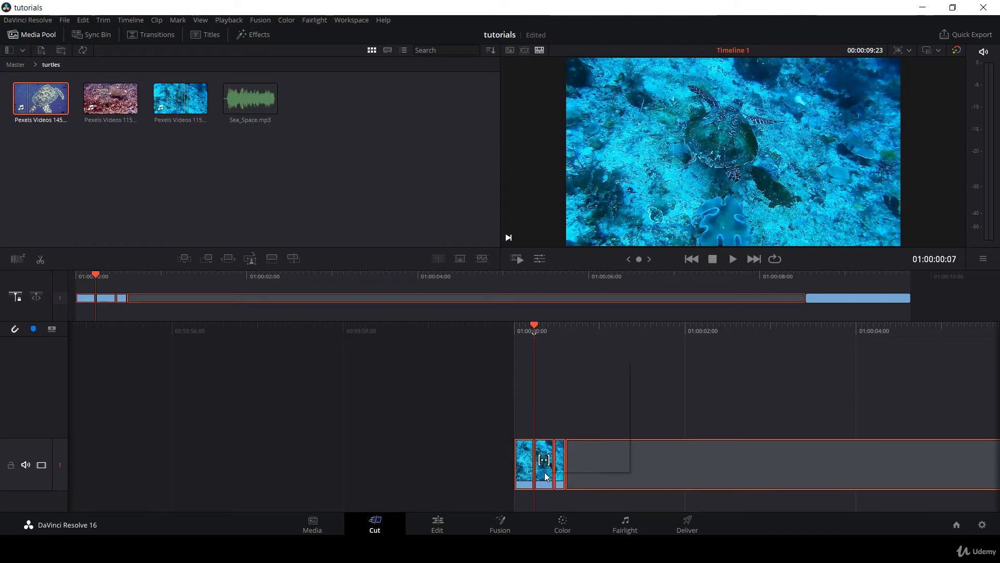
{"action": "mouse_move", "coordinate": [587, 400]}
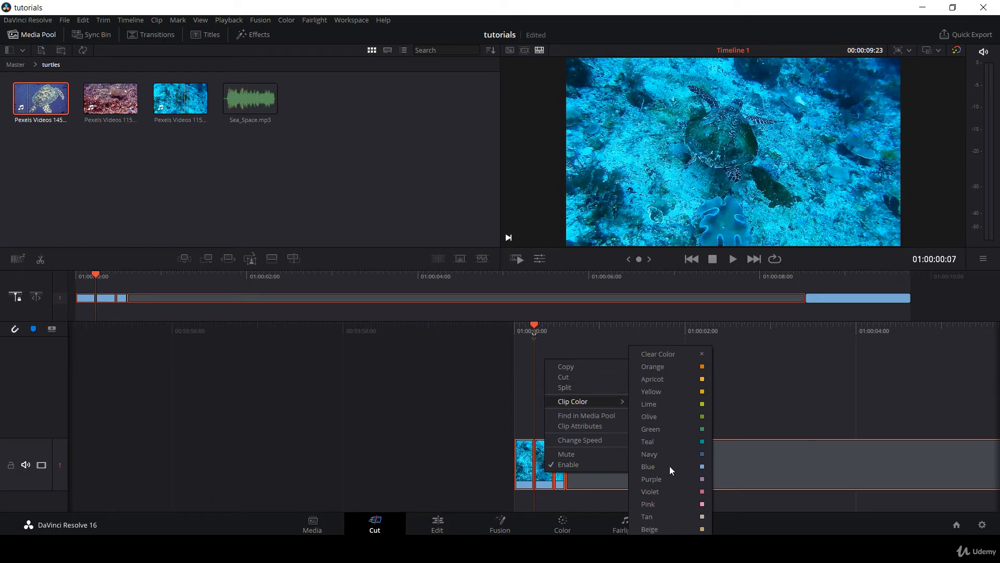
{"action": "left_click", "coordinate": [673, 490]}
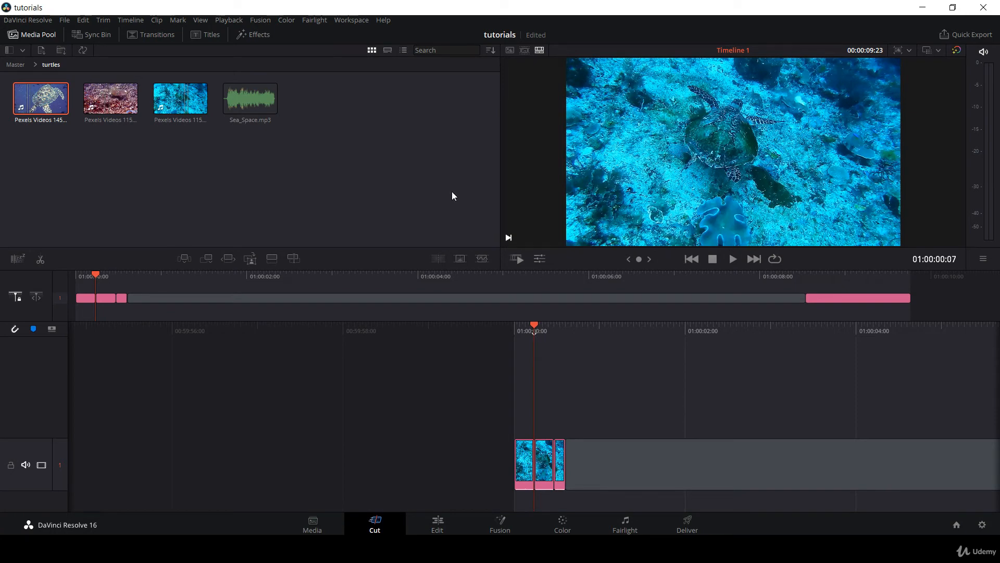
Replace the middle piece of the split blue turtle clip with the marked range of Pexels Videos 1456996.mp4 using Ripple Overwrite.
{"action": "left_click", "coordinate": [34, 105]}
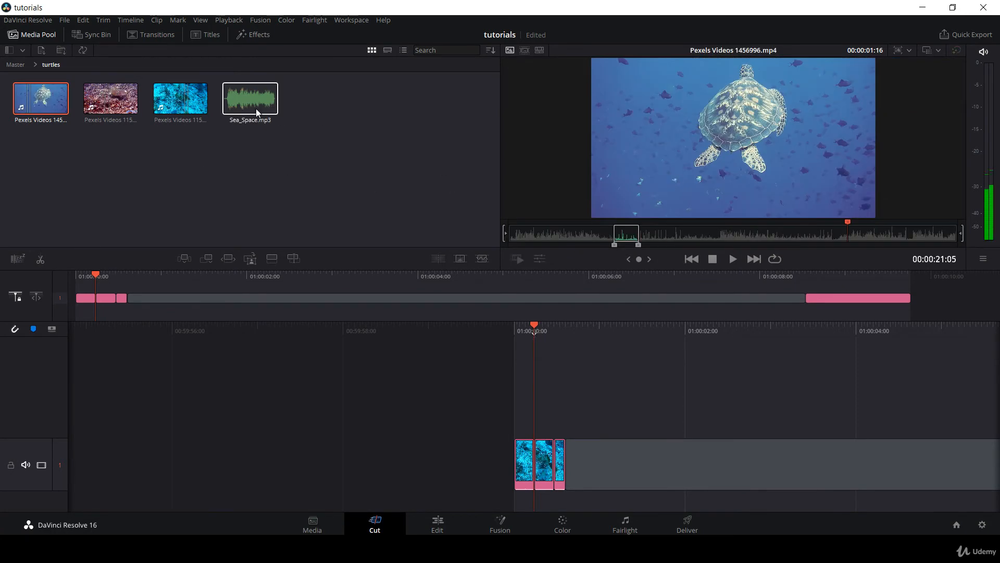
{"action": "left_click", "coordinate": [232, 261]}
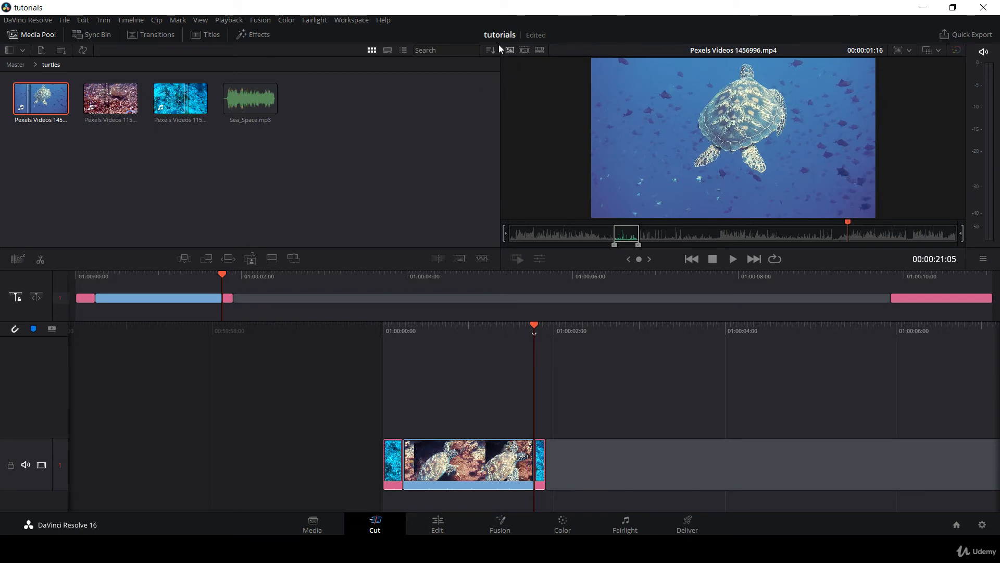
Show all clips of the turtles bin as a source tape and scrub through it to 00:00:44:19.
{"action": "left_click", "coordinate": [524, 50]}
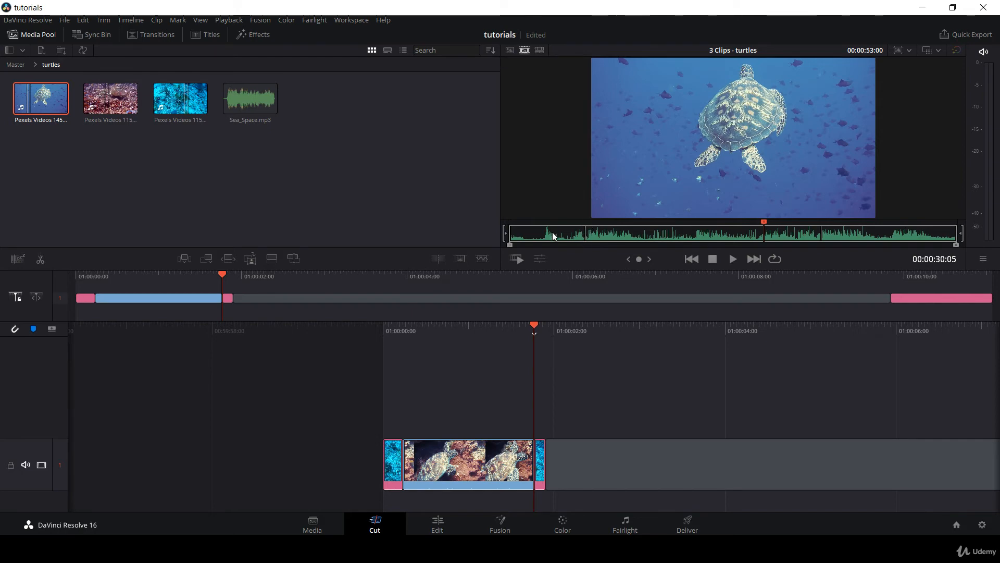
{"action": "left_click_drag", "start_coordinate": [566, 233], "coordinate": [885, 237]}
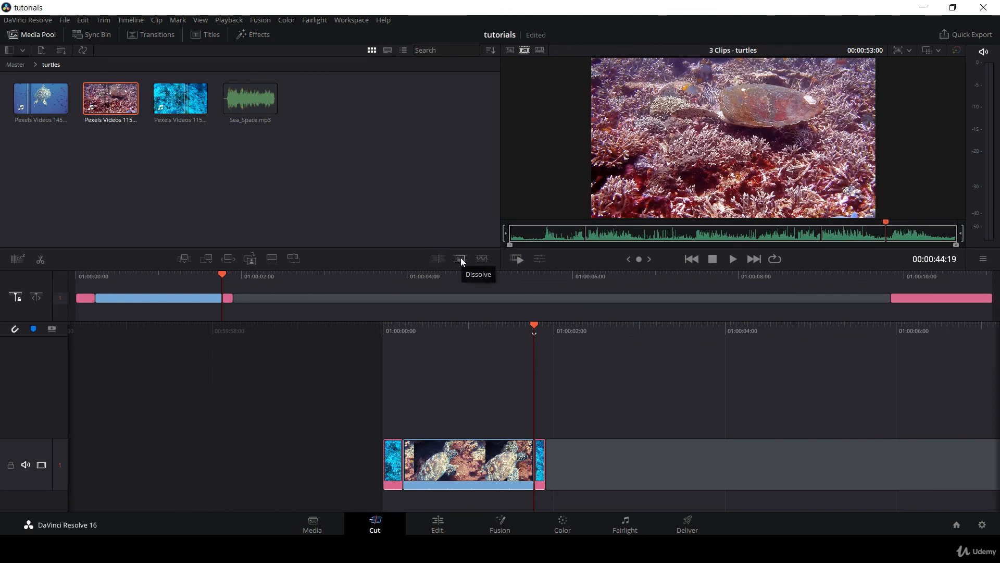
Add a Dissolve at the cut between the inserted turtle clip and the following blue piece, and play the transition back.
{"action": "left_click", "coordinate": [460, 259]}
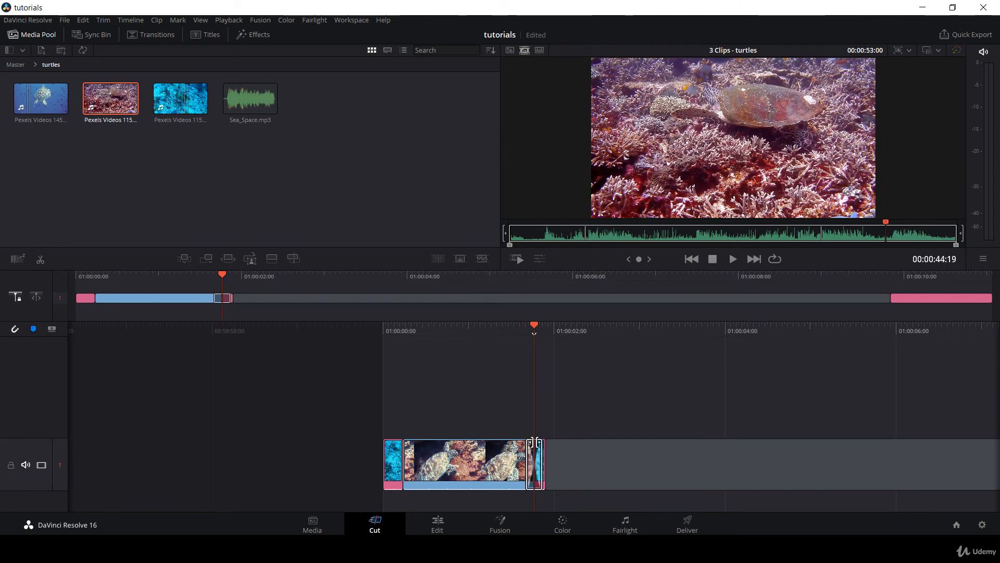
{"action": "key", "text": "space"}
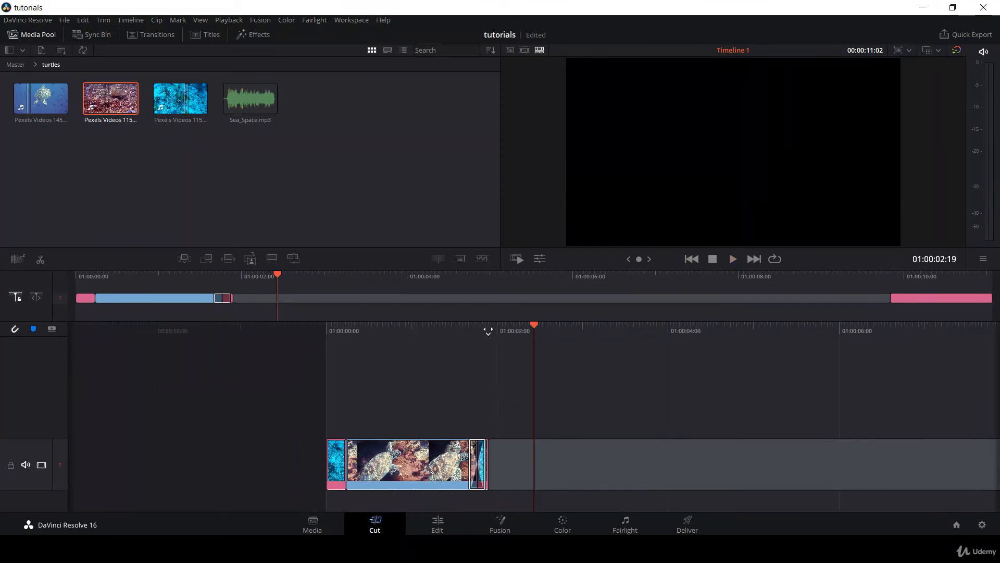
{"action": "left_click_drag", "start_coordinate": [458, 325], "coordinate": [539, 328]}
{"action": "key", "text": "space"}
{"action": "key", "text": "space"}
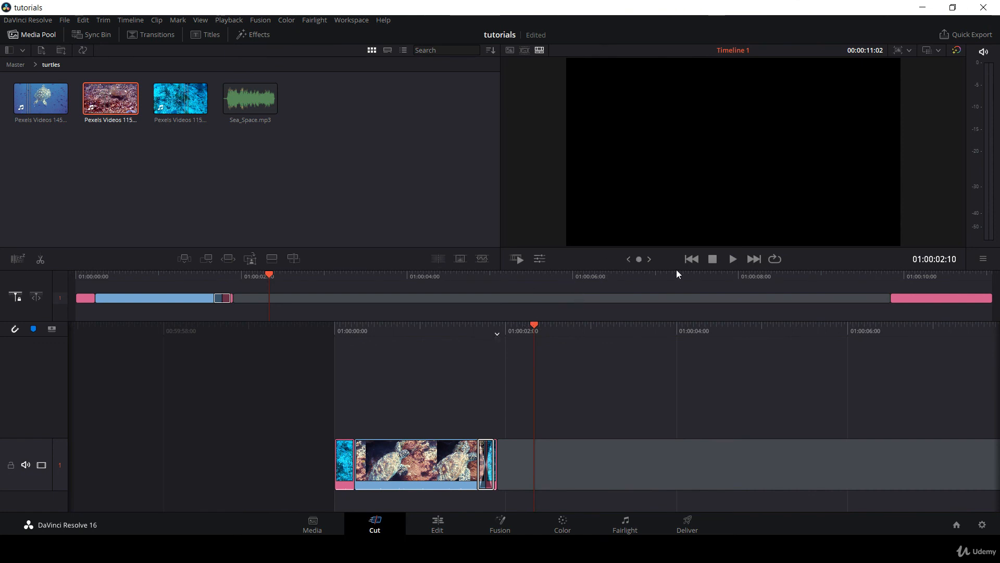
Show the Inspector on the Edit page, hide it again and return to the Cut page.
{"action": "left_click", "coordinate": [437, 522]}
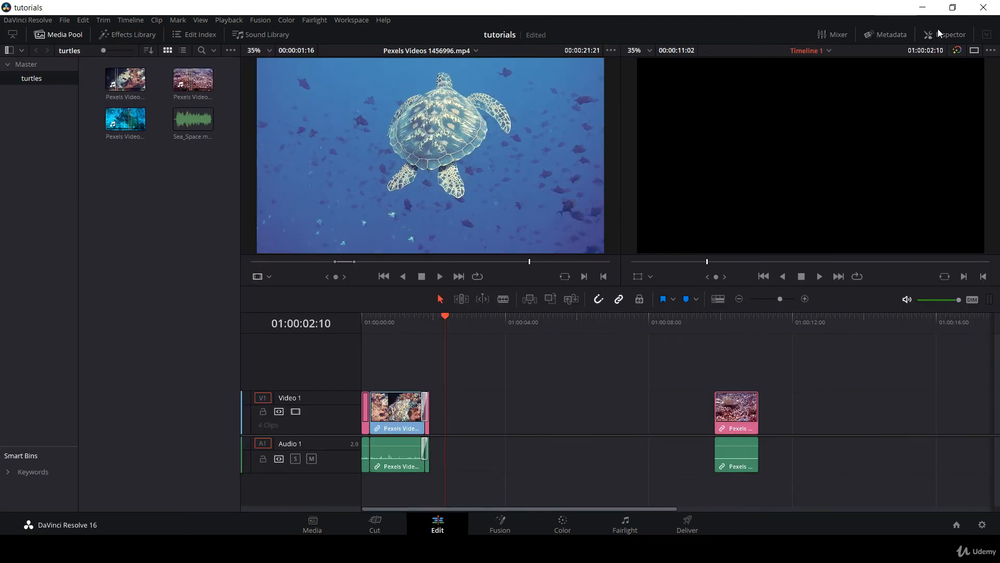
{"action": "left_click", "coordinate": [937, 33]}
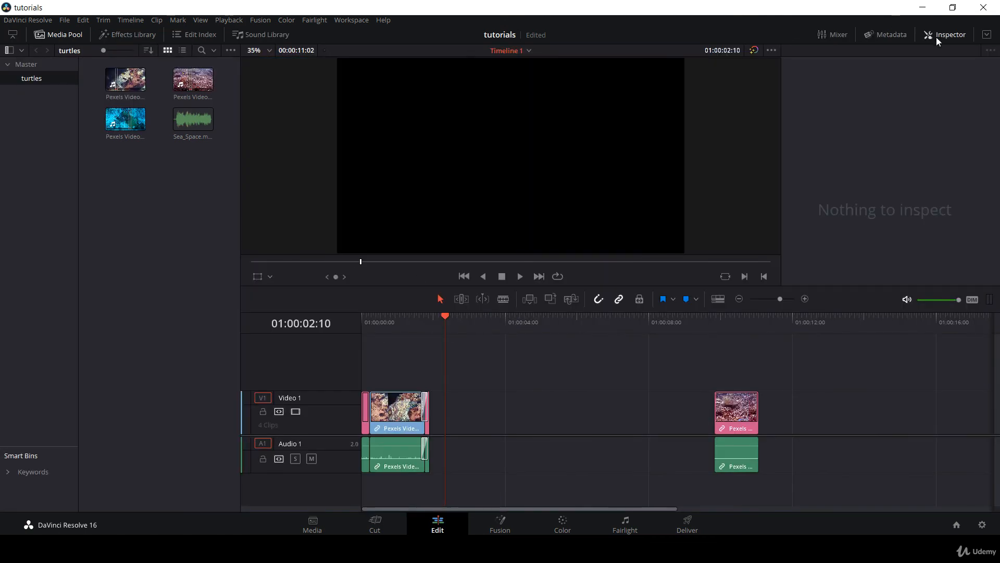
{"action": "left_click", "coordinate": [936, 37]}
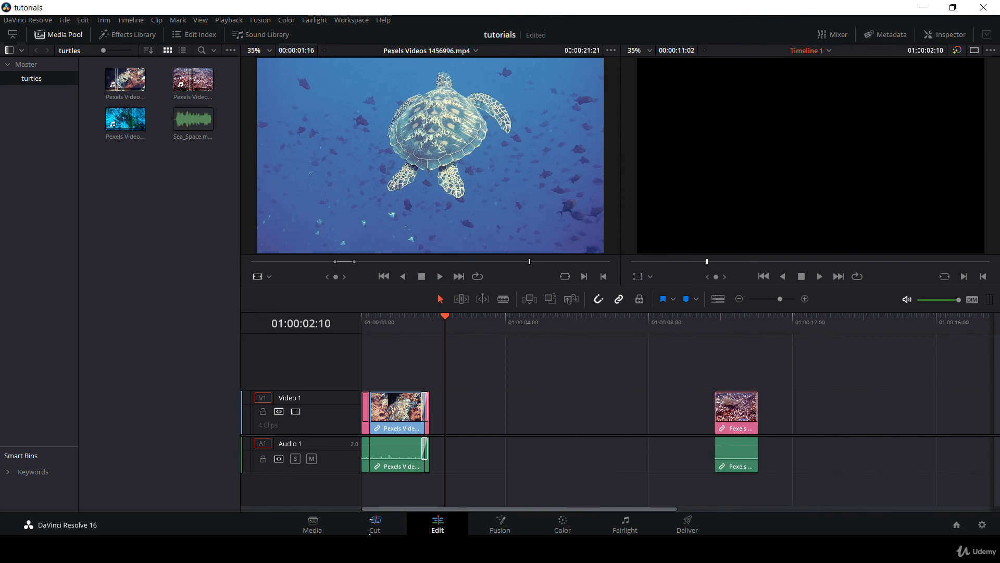
{"action": "left_click", "coordinate": [369, 531]}
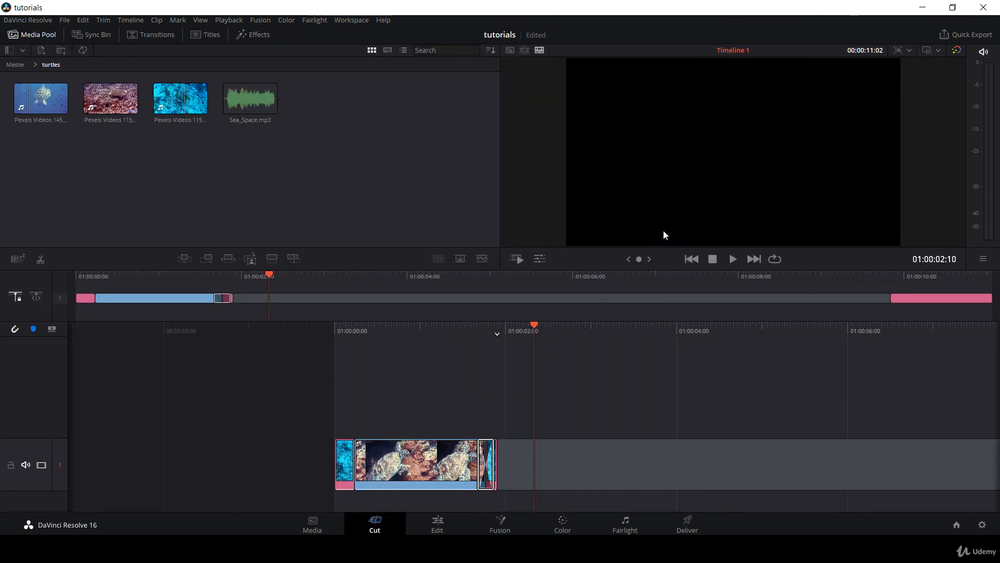
Zoom the inserted turtle clip on the timeline to 1.310 with the Transform tools, previewing it at 01:00:01:12.
{"action": "left_click", "coordinate": [539, 260]}
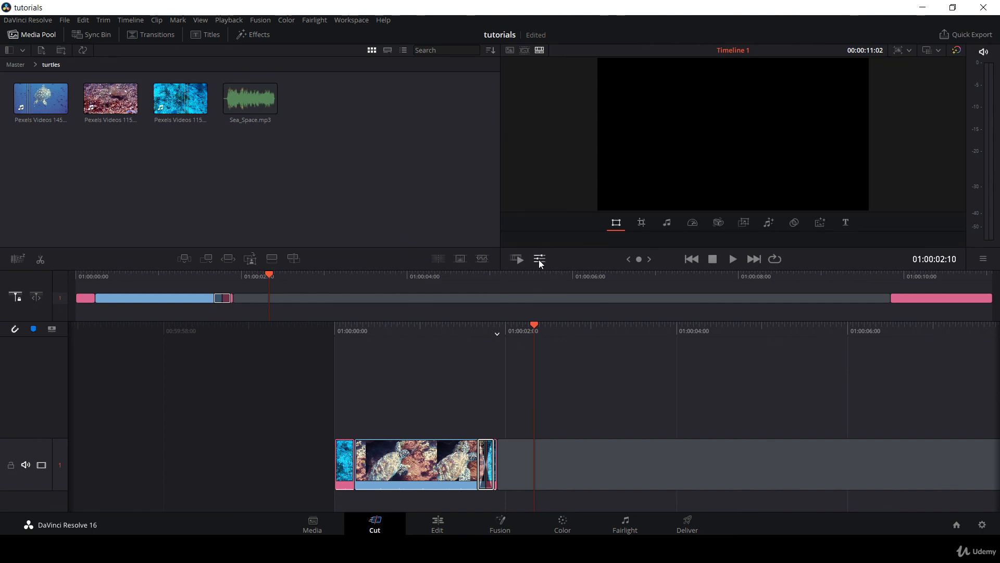
{"action": "left_click", "coordinate": [194, 105]}
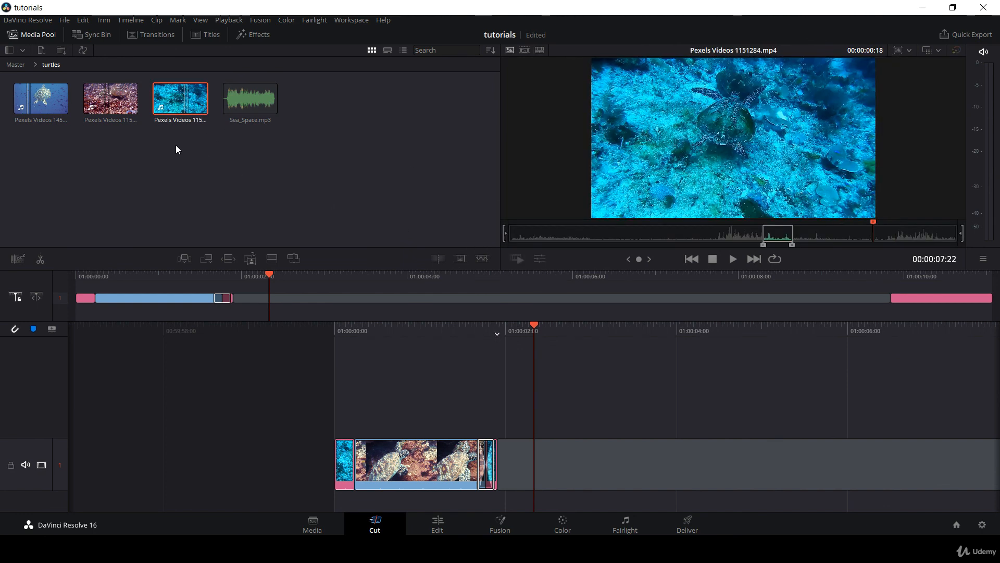
{"action": "left_click", "coordinate": [399, 467]}
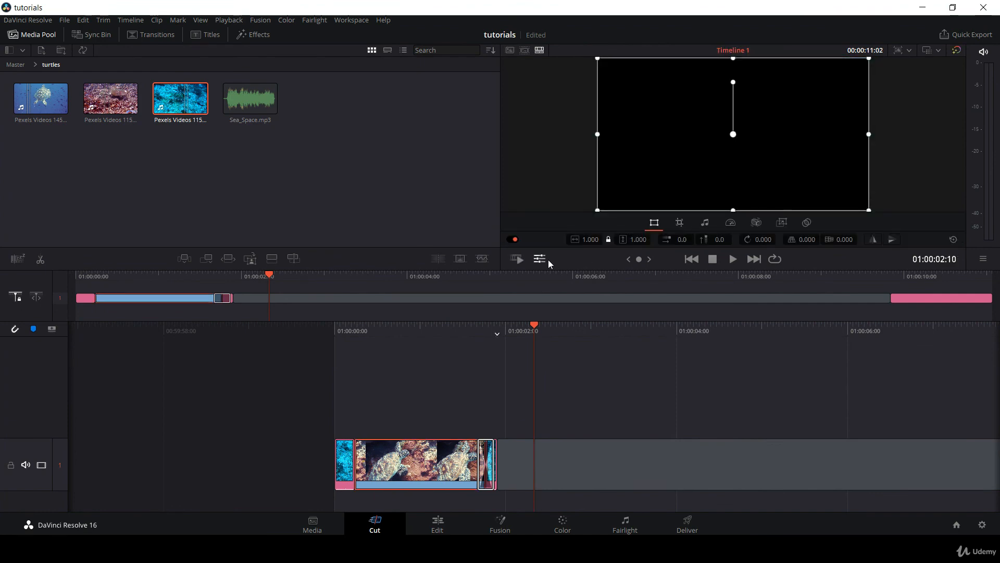
{"action": "left_click_drag", "start_coordinate": [453, 338], "coordinate": [528, 334]}
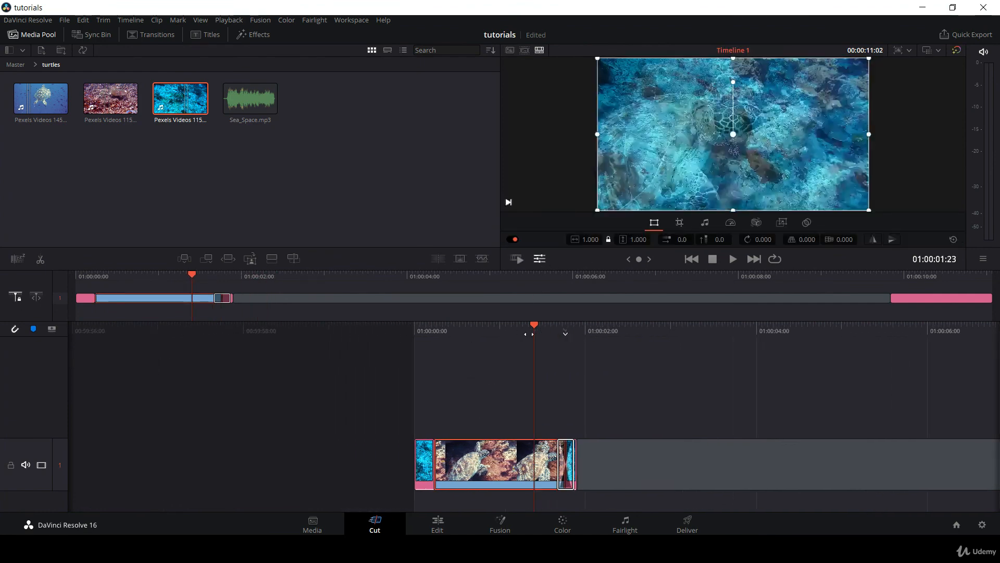
{"action": "left_click_drag", "start_coordinate": [625, 243], "coordinate": [649, 318]}
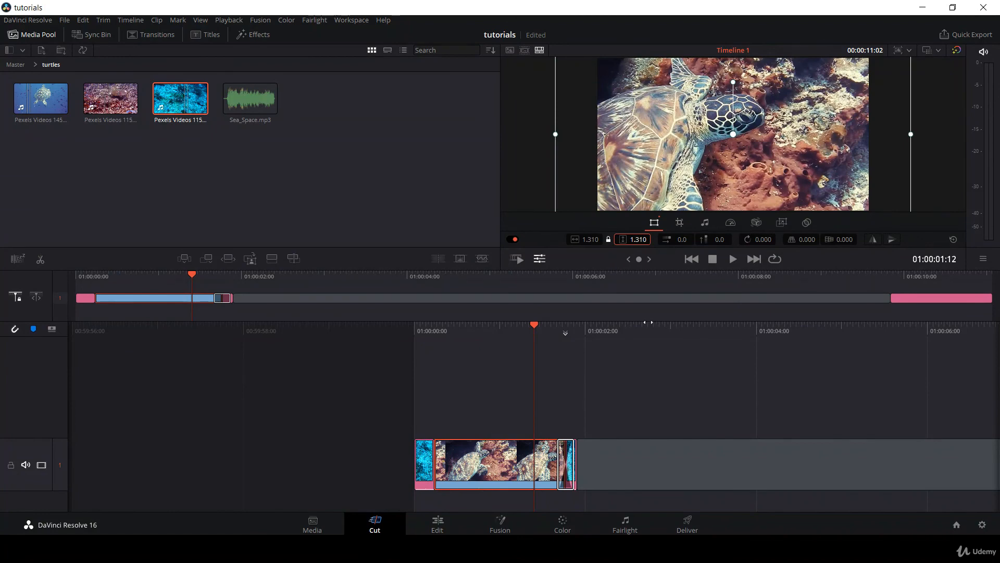